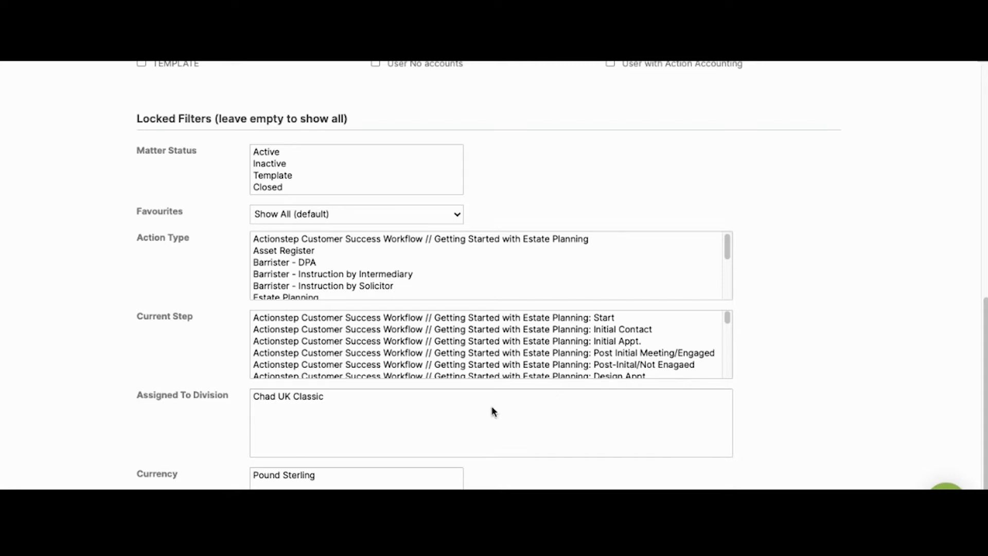
# Save the custom matter list with all of its locked filters left empty.
pyautogui.scroll(-1, 357, 432)
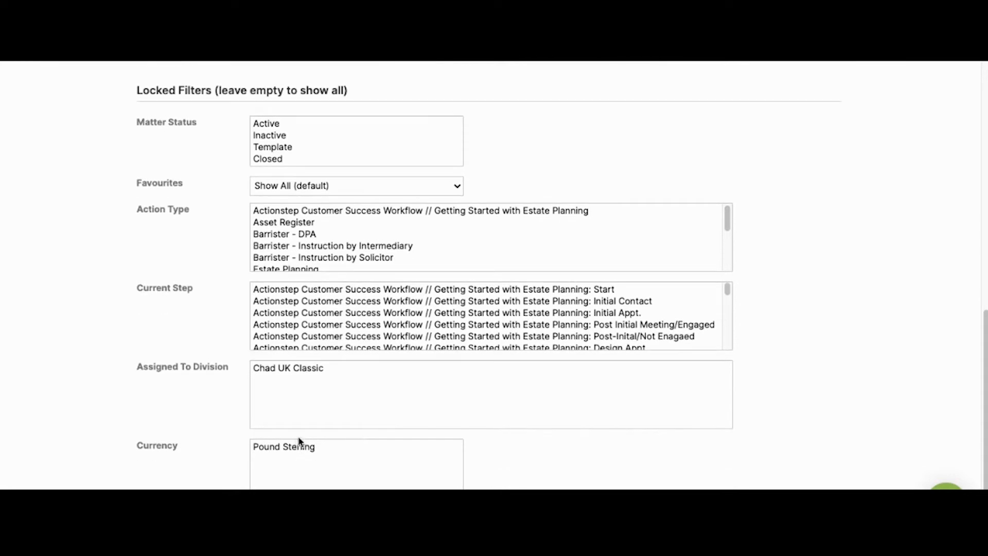
pyautogui.scroll(-2, 178, 417)
pyautogui.click(177, 470)
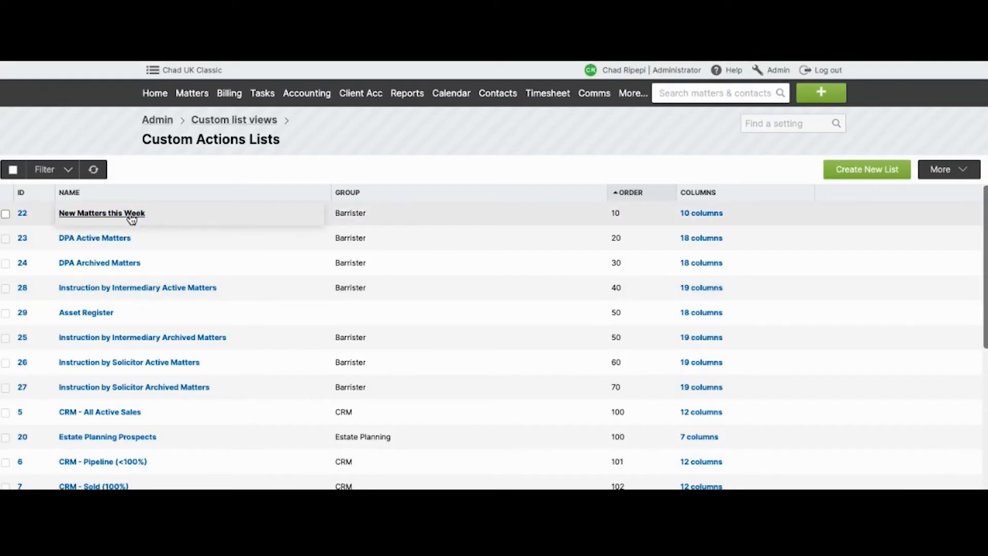
# Preview the New Matters this Week list and filter it to matters with a Date Created of This week.
pyautogui.click(132, 216)
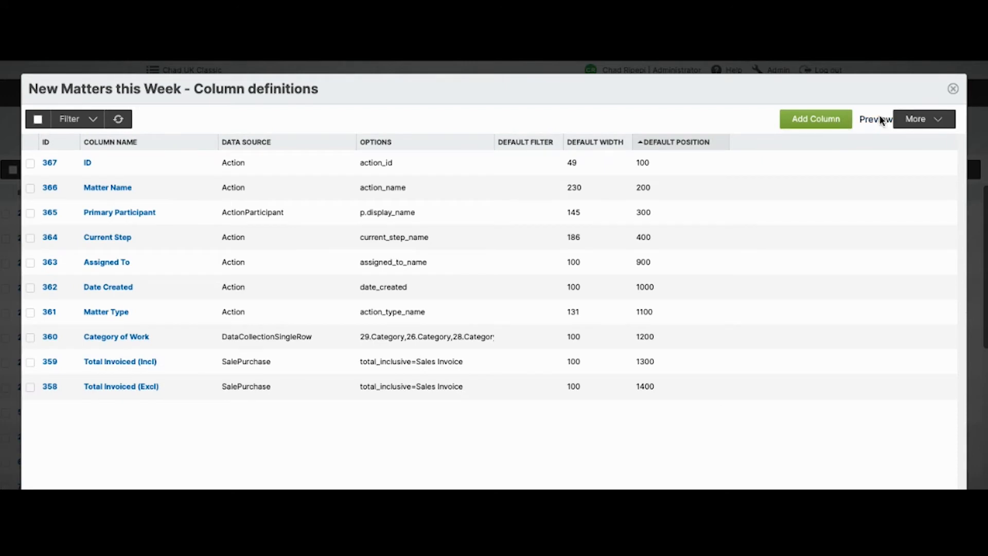
pyautogui.click(876, 120)
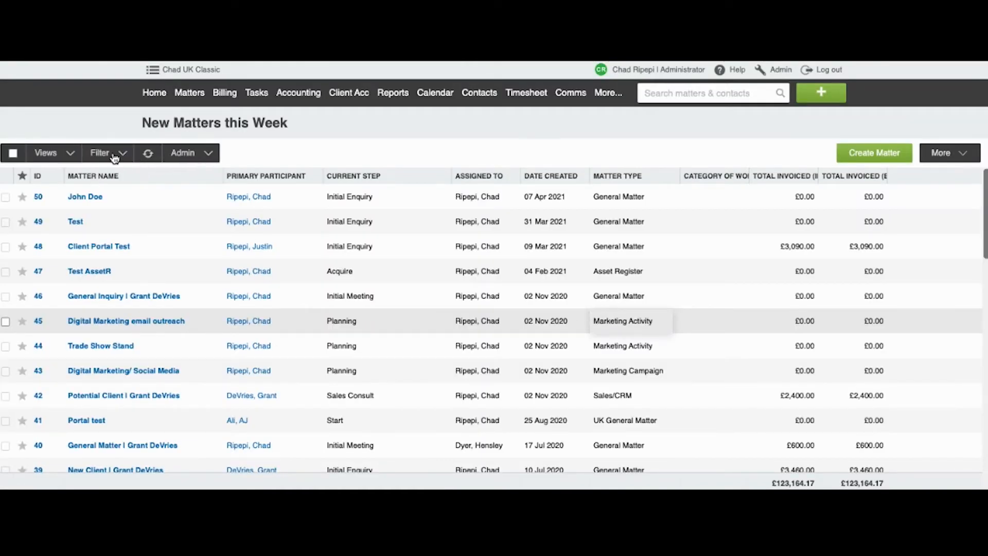
pyautogui.click(117, 156)
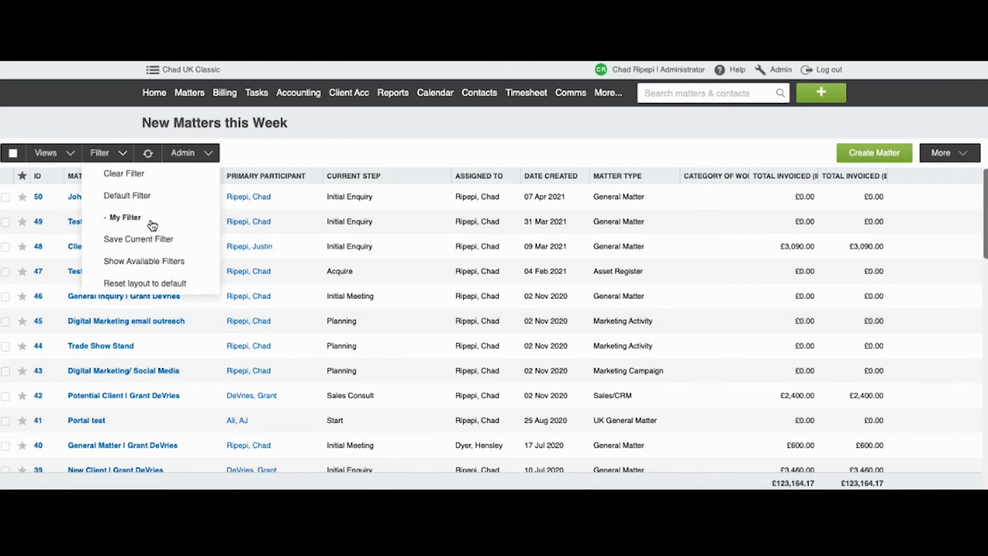
pyautogui.click(163, 264)
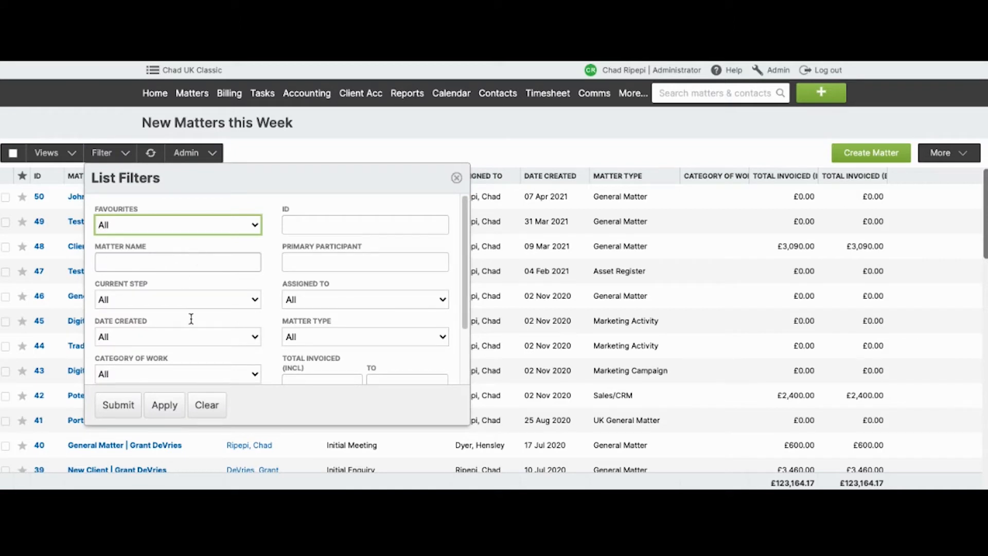
pyautogui.click(192, 336)
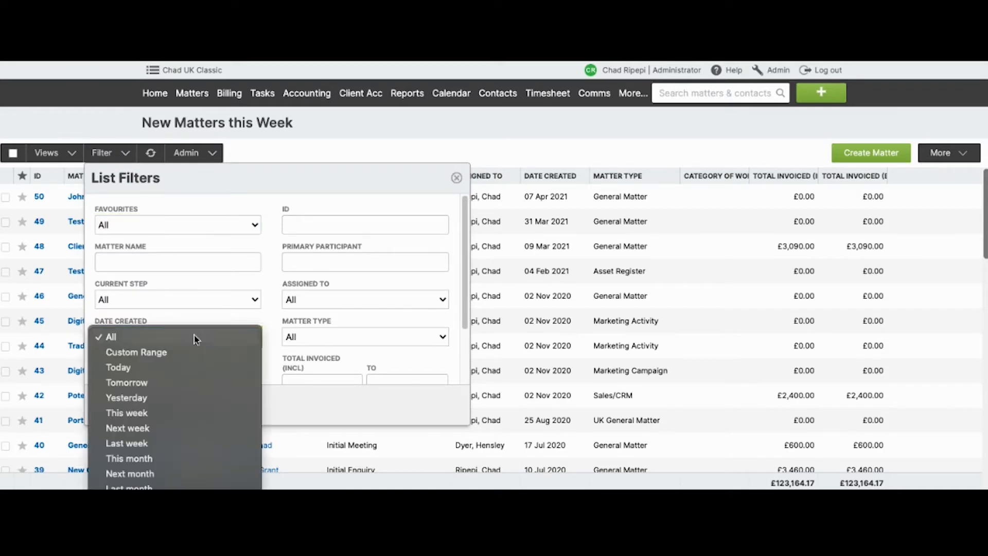
pyautogui.click(177, 413)
pyautogui.click(123, 413)
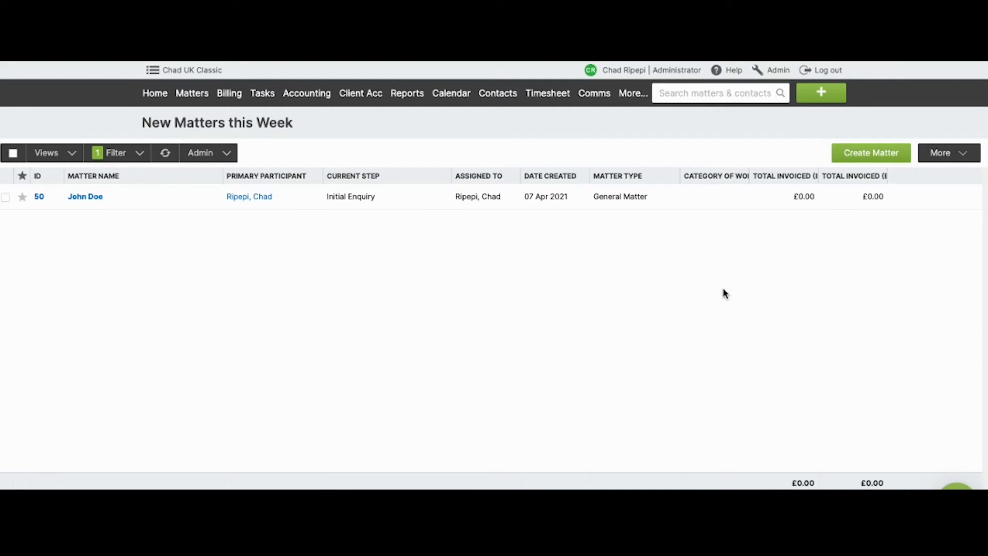
# Add a Heads Up rule for the filtered list with a Weekly/Daily schedule frequency.
pyautogui.click(944, 153)
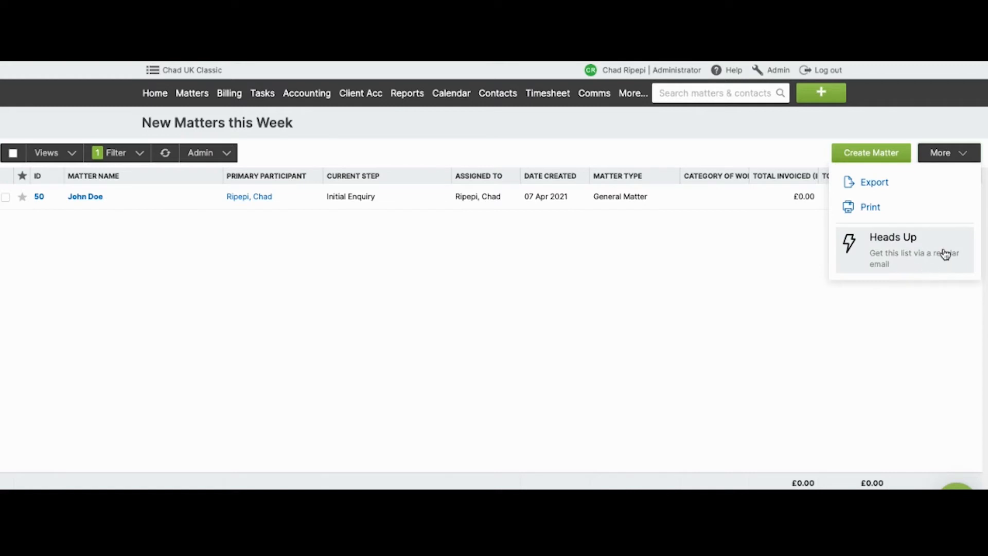
pyautogui.click(904, 264)
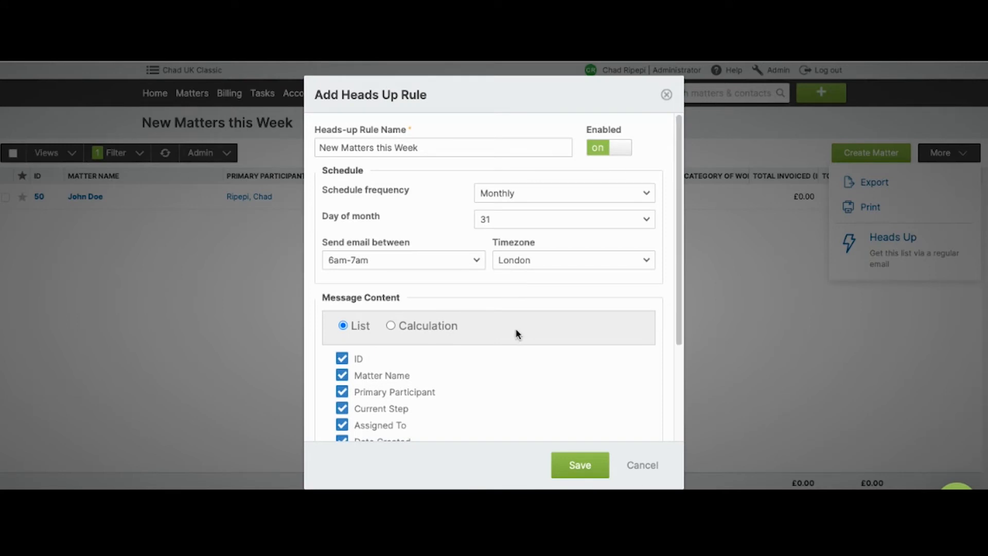
pyautogui.click(447, 147)
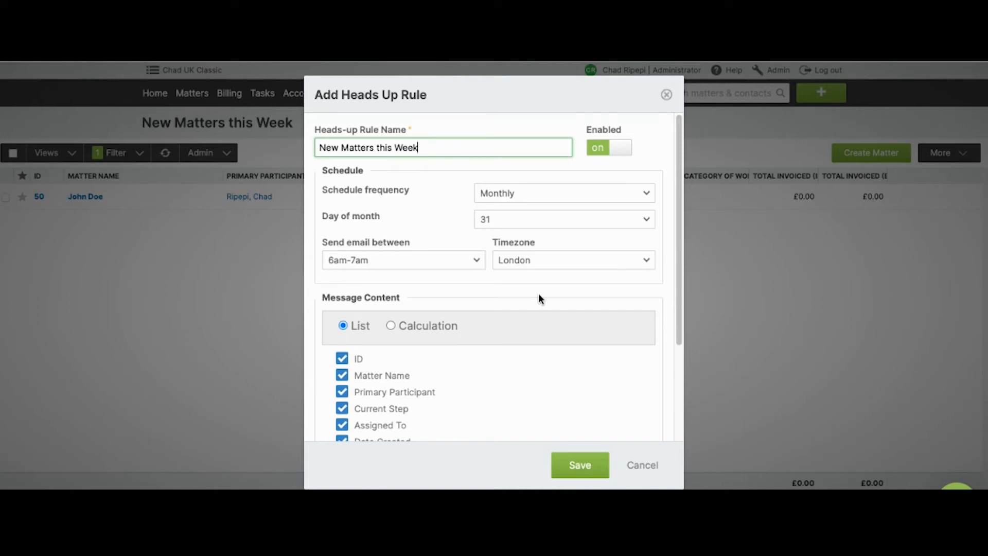
pyautogui.click(501, 194)
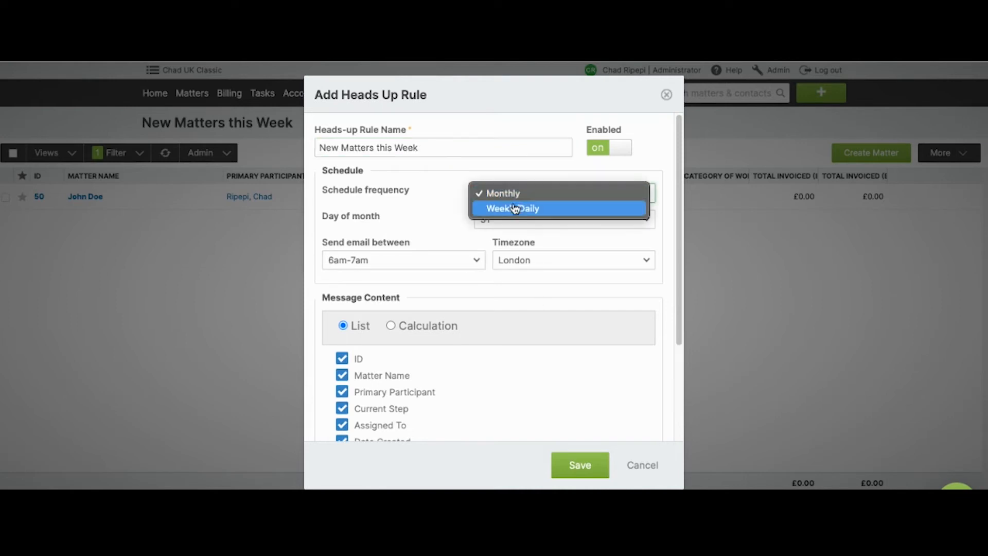
pyautogui.click(531, 208)
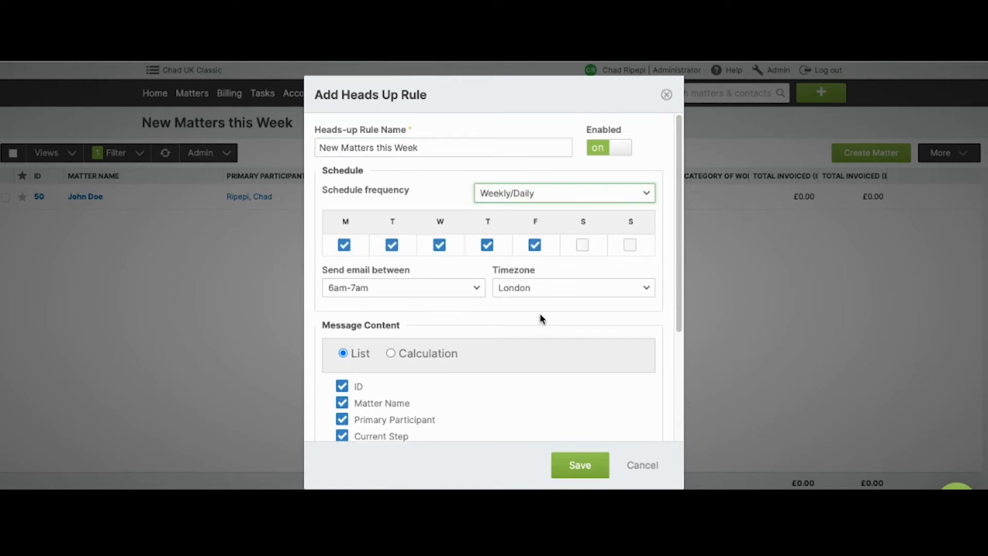
# Exclude Monday through Thursday from the rule's schedule so that only Friday remains.
pyautogui.click(345, 246)
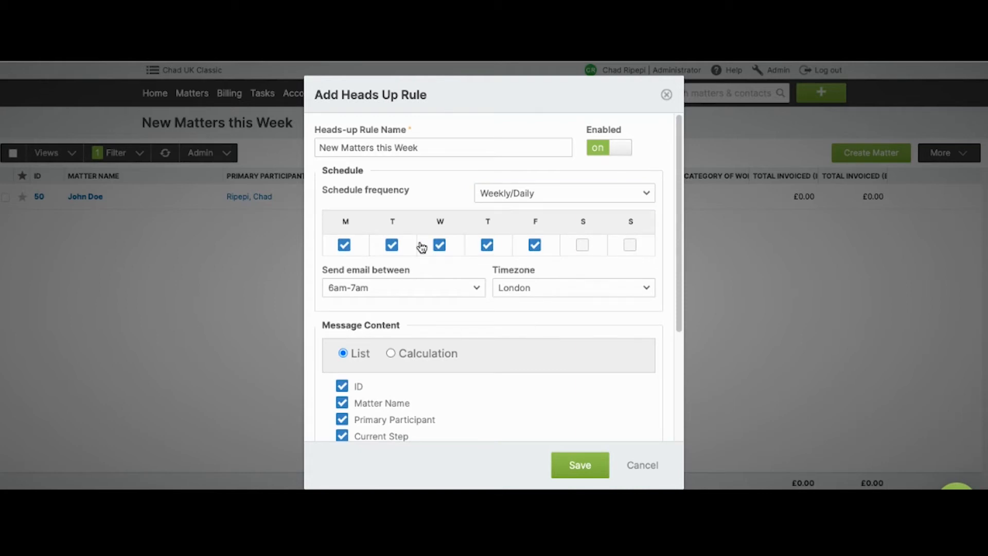
pyautogui.click(391, 244)
pyautogui.click(440, 245)
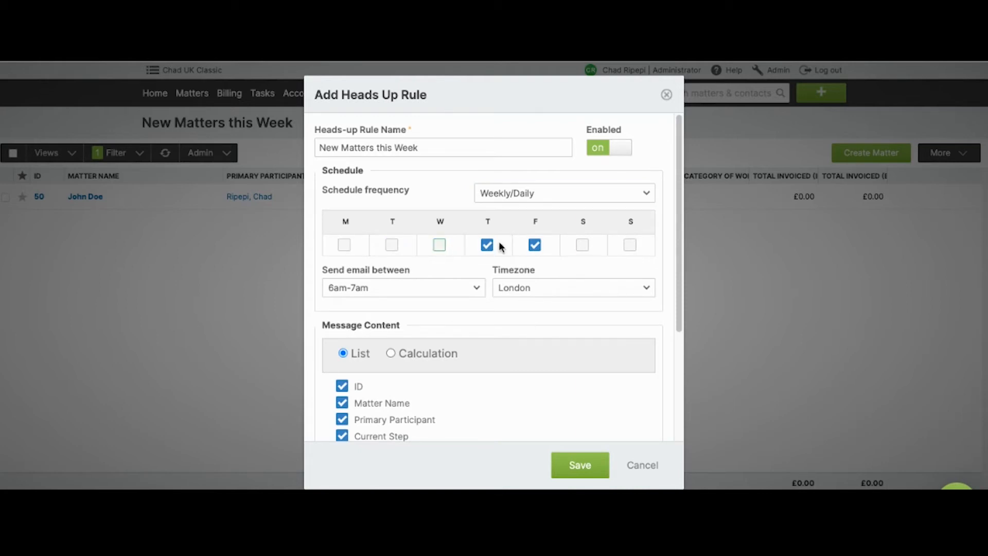
pyautogui.click(487, 246)
# Keep the rule's timezone as London and set its email sending window to 7am-8am.
pyautogui.click(551, 266)
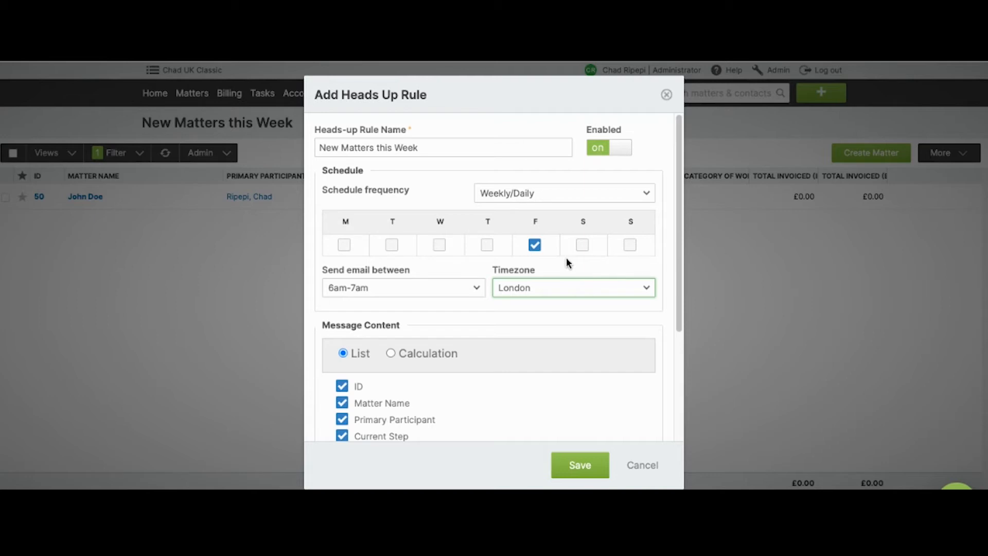
pyautogui.click(581, 287)
pyautogui.click(582, 287)
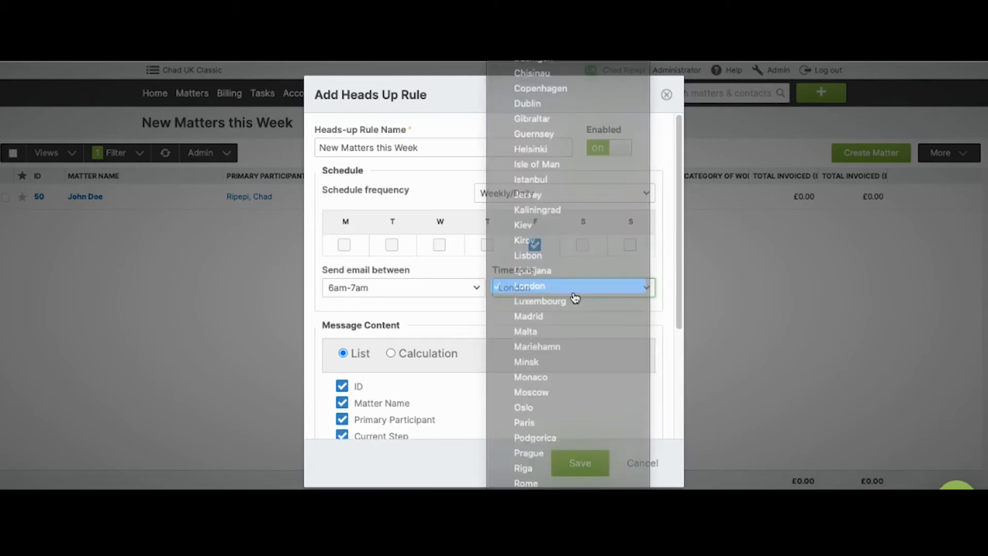
pyautogui.click(381, 293)
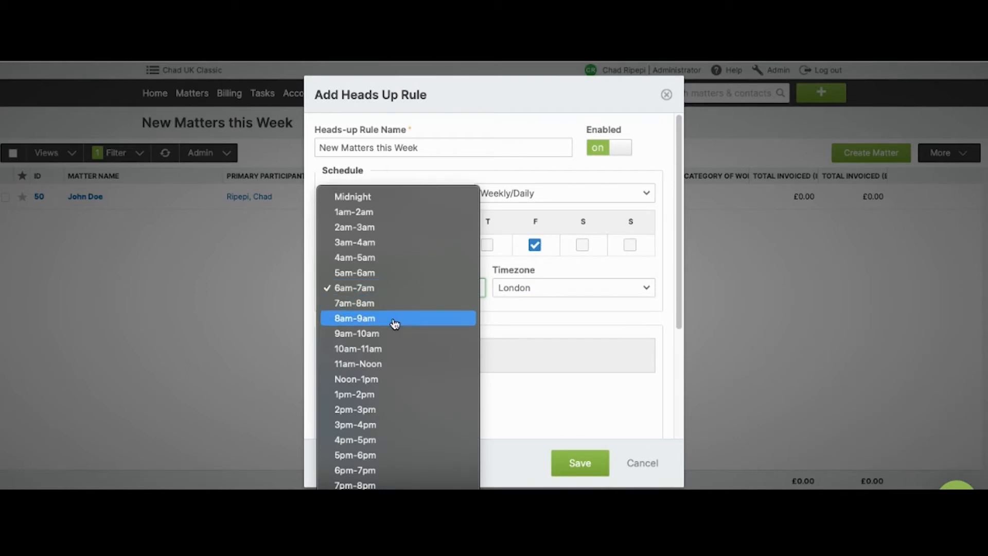
pyautogui.click(392, 308)
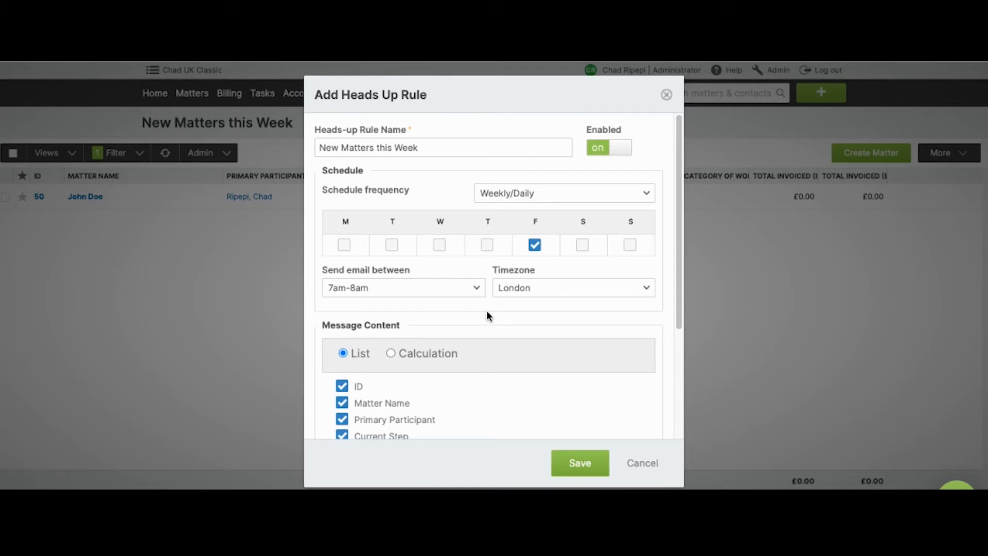
# Exclude Matter Type, Category of Work, Total Invoiced (Incl) and Total Invoiced (Excl) from the rule's message content.
pyautogui.scroll(-3, 503, 308)
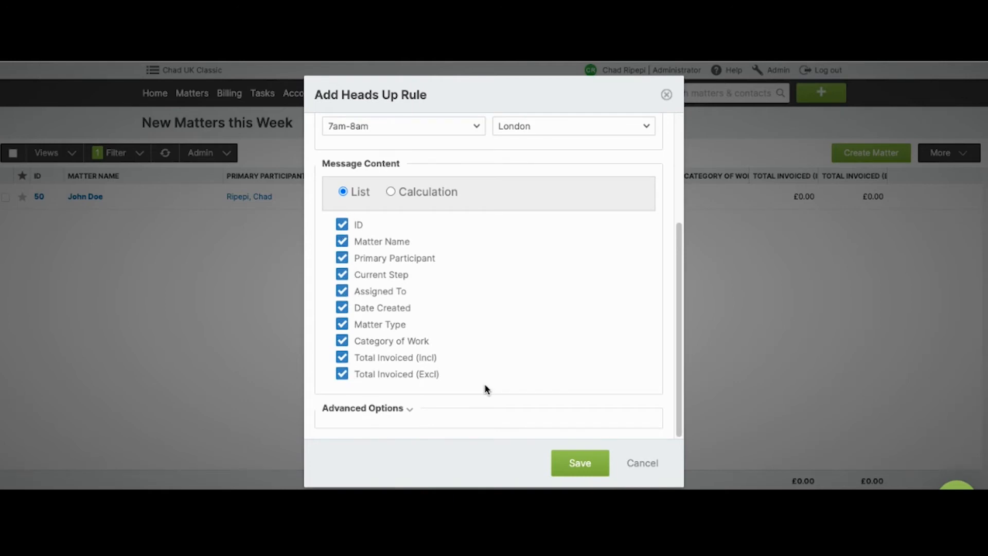
pyautogui.moveTo(492, 97); pyautogui.dragTo(710, 185)
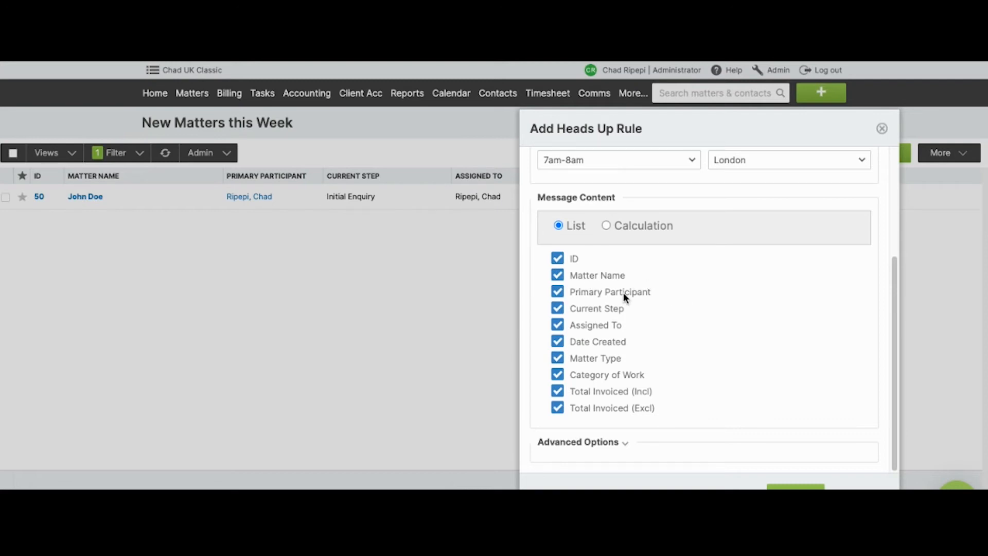
pyautogui.click(557, 407)
pyautogui.click(557, 391)
pyautogui.click(557, 380)
pyautogui.click(557, 360)
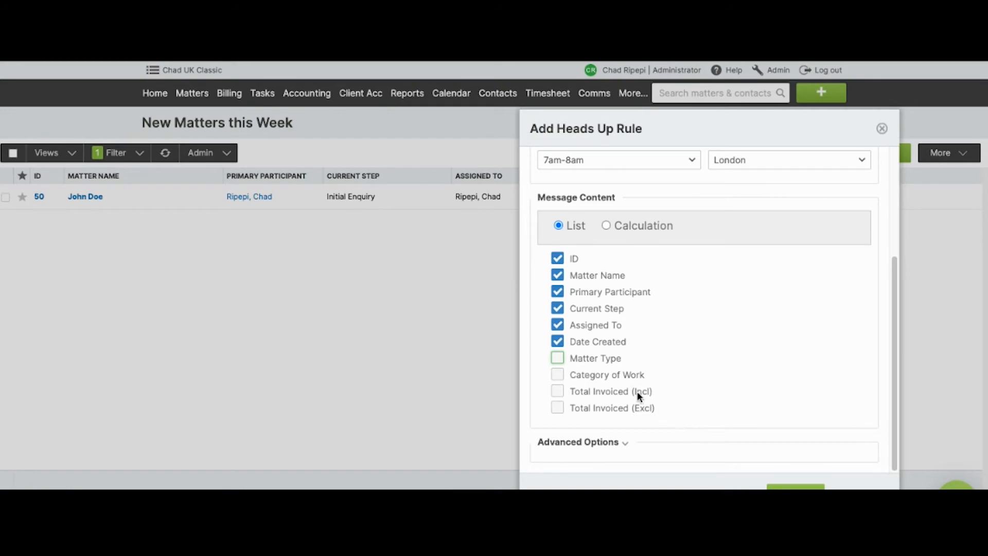
# Keep 10 rows for the message body in the rule's advanced options and save the Heads Up rule.
pyautogui.click(618, 448)
pyautogui.scroll(-1, 688, 369)
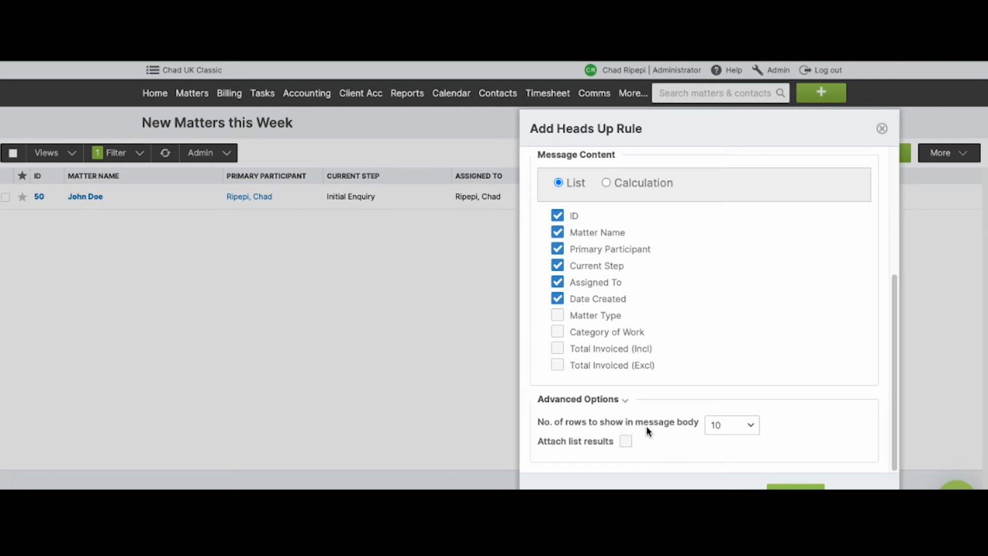
pyautogui.click(750, 431)
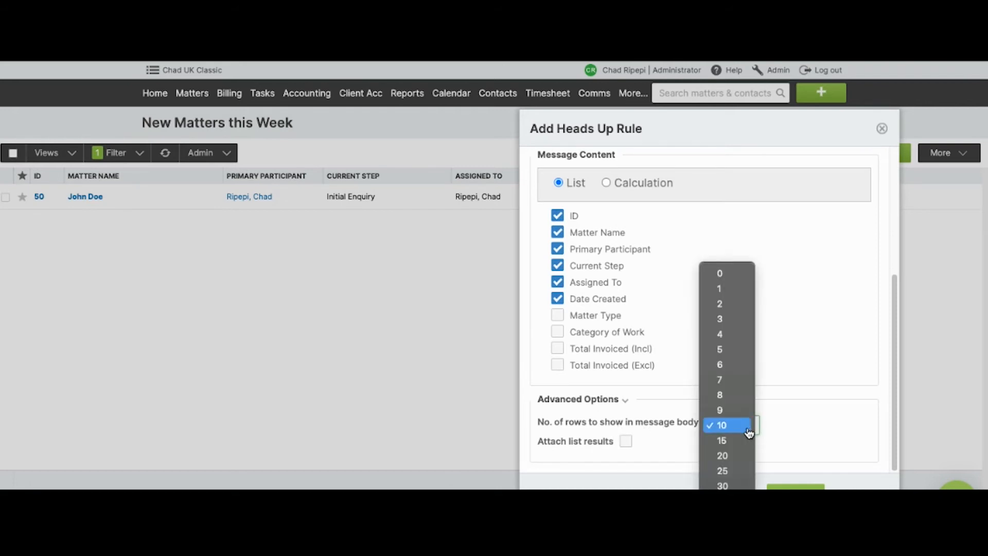
pyautogui.click(749, 431)
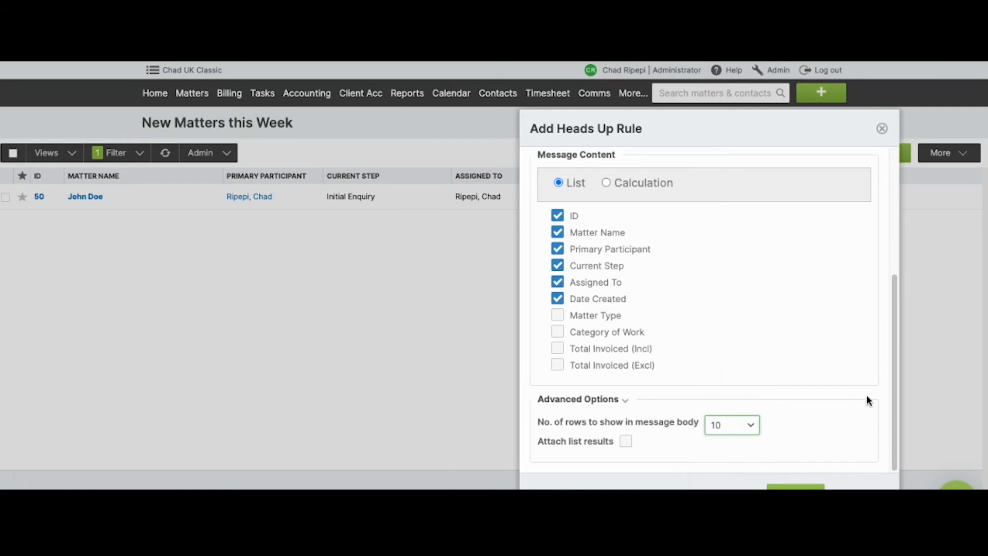
pyautogui.scroll(4, 854, 411)
pyautogui.click(796, 486)
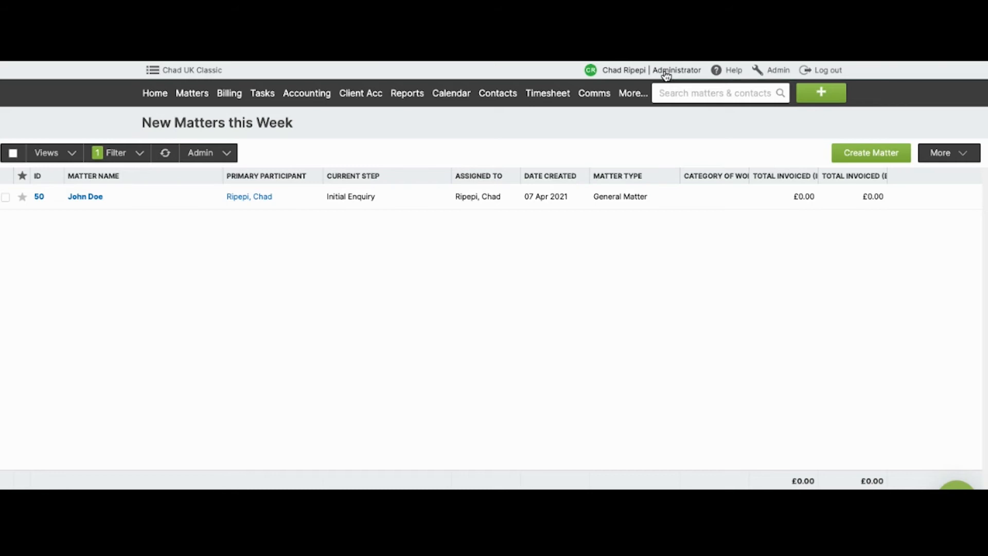
# Review the New Matters this Week rule from the Heads up section of the personal profile and close it without saving.
pyautogui.click(666, 75)
pyautogui.scroll(-2, 583, 226)
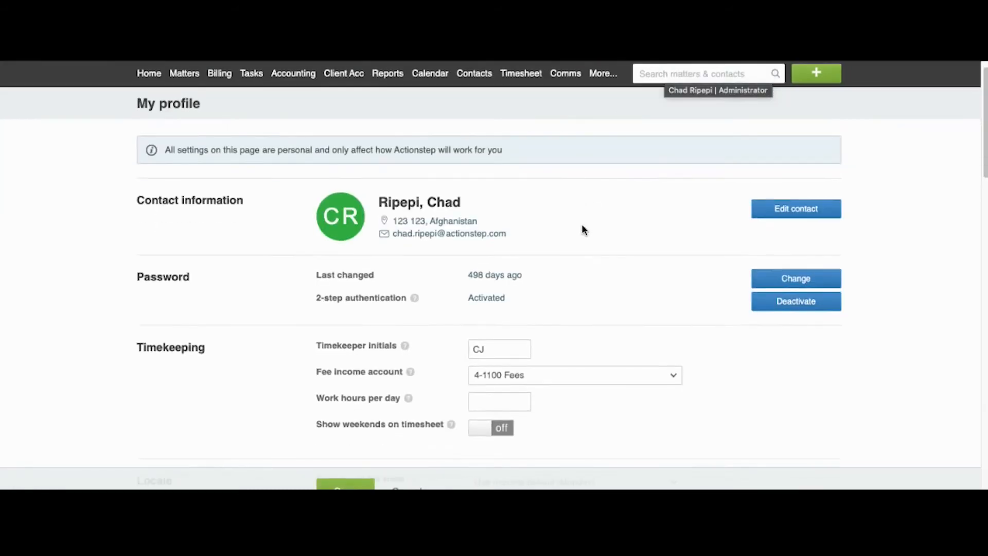
pyautogui.scroll(-7, 580, 227)
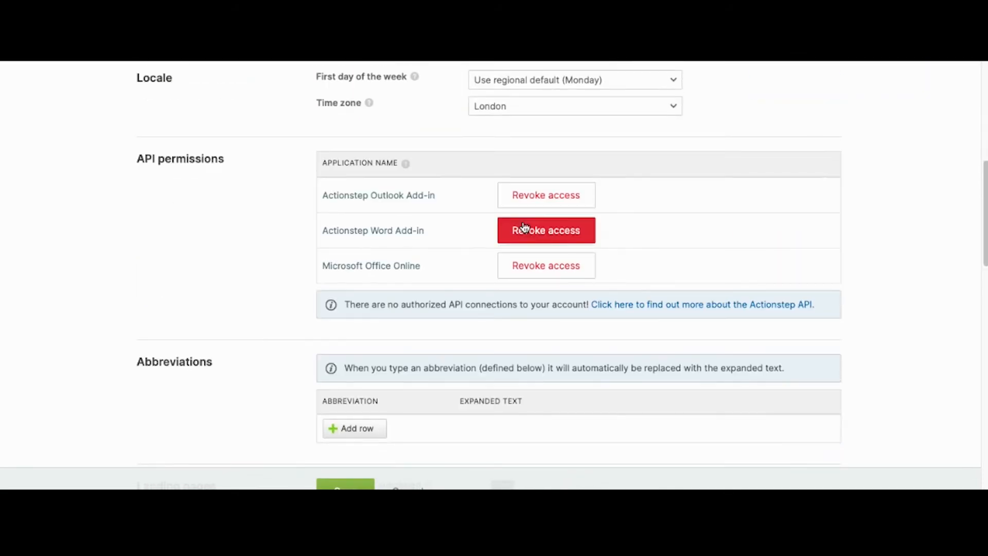
pyautogui.scroll(-3, 551, 227)
pyautogui.scroll(-10, 522, 226)
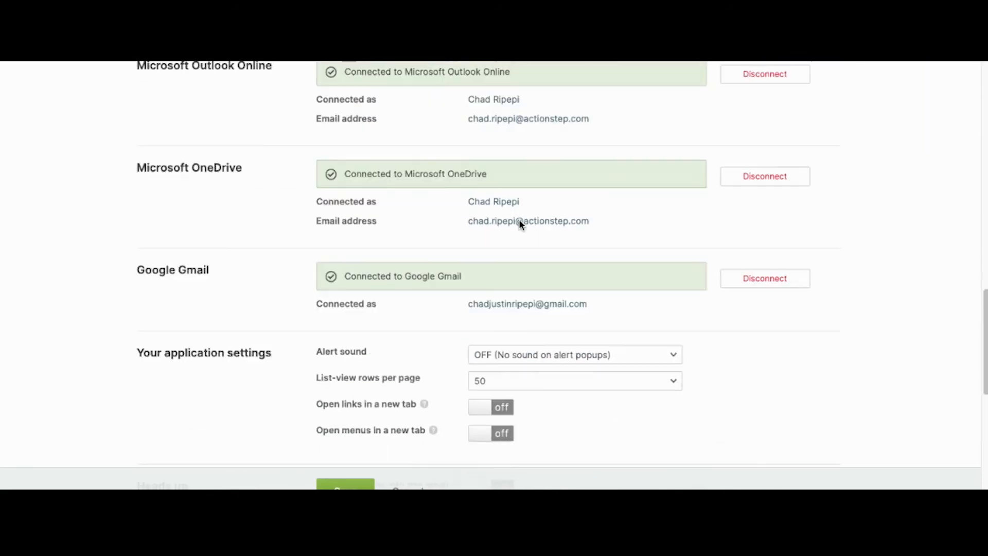
pyautogui.scroll(-1, 518, 219)
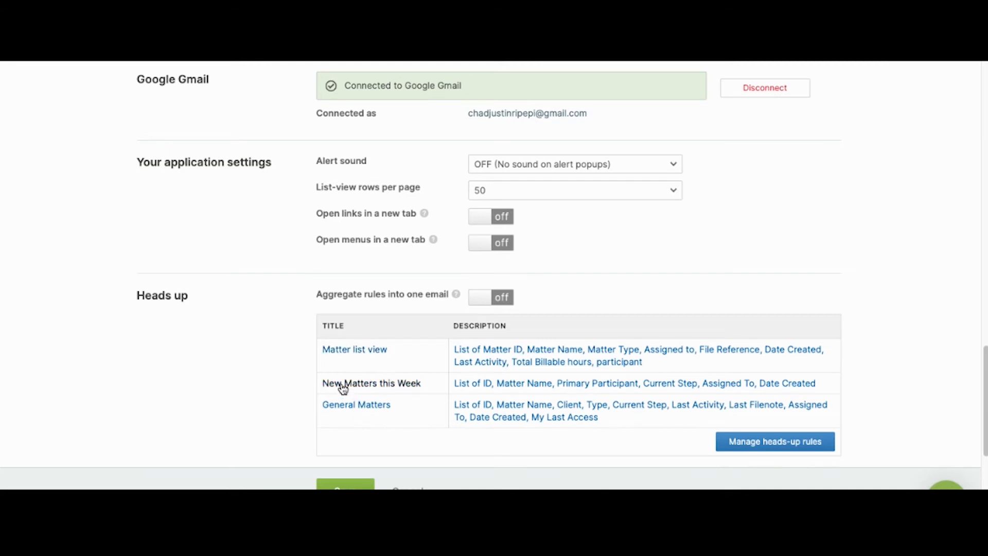
pyautogui.click(397, 385)
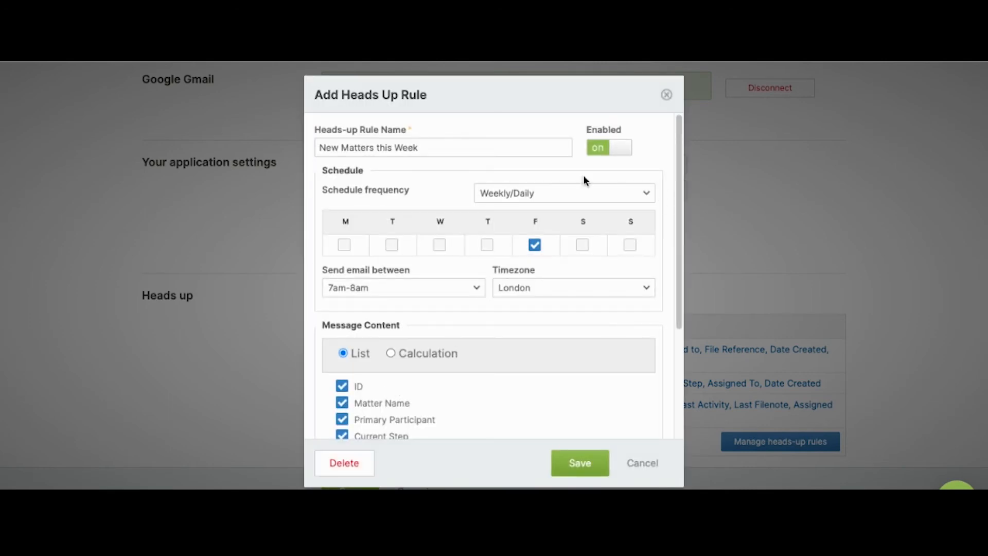
pyautogui.scroll(-3, 533, 283)
pyautogui.scroll(3, 524, 318)
pyautogui.click(649, 467)
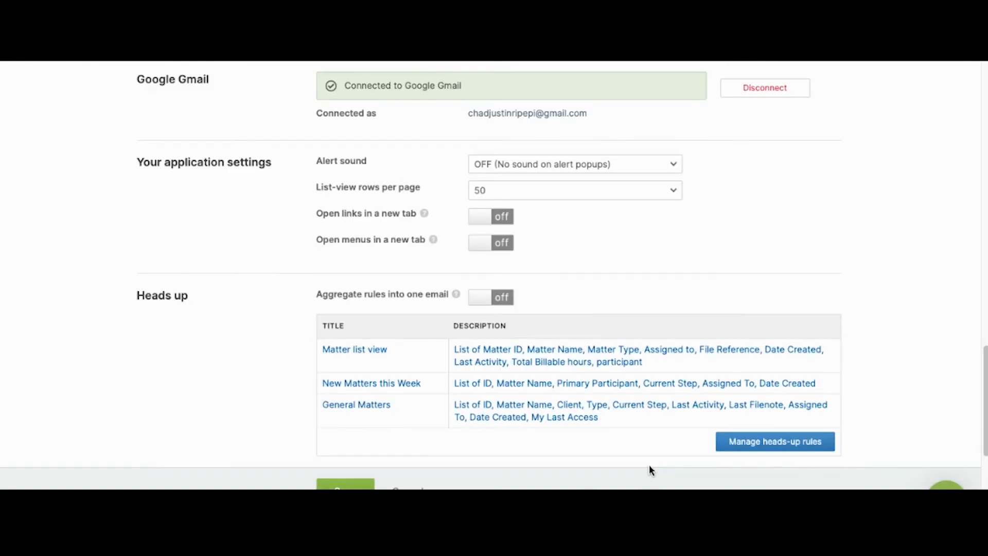
# Open the management list of heads-up rules and select only the New Matters this Week rule.
pyautogui.click(763, 446)
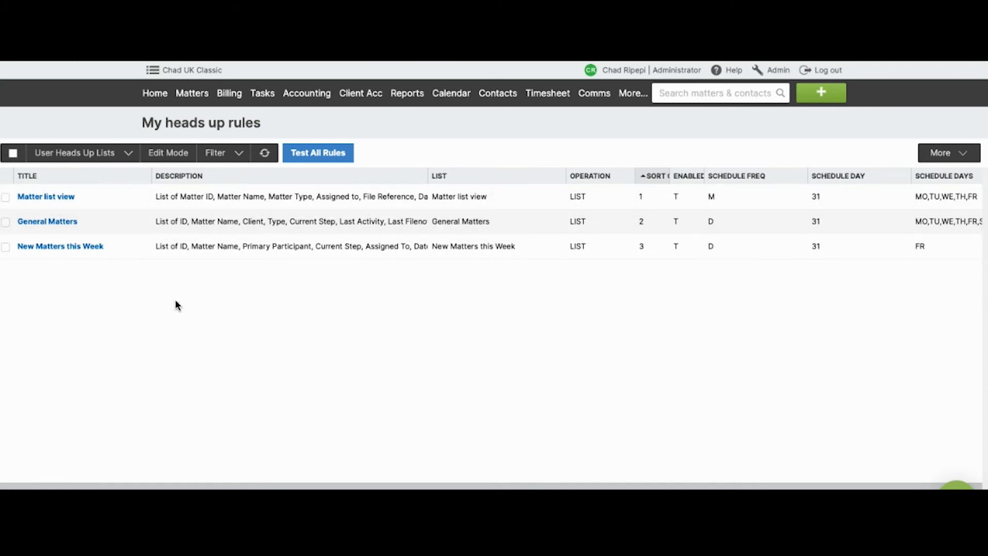
pyautogui.click(6, 198)
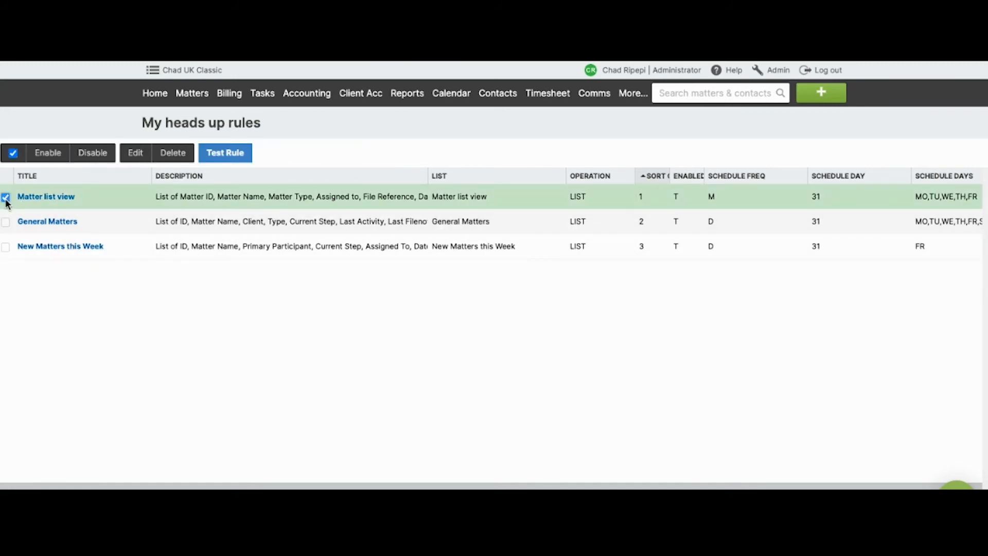
pyautogui.click(6, 198)
pyautogui.click(7, 248)
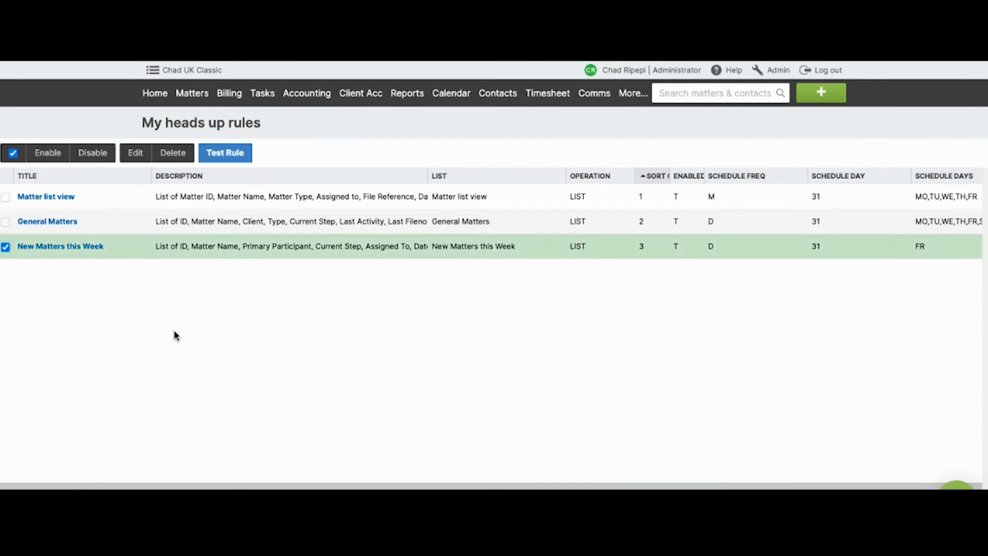
# Send a test email for the selected New Matters this Week rule and dismiss the confirmation.
pyautogui.click(234, 159)
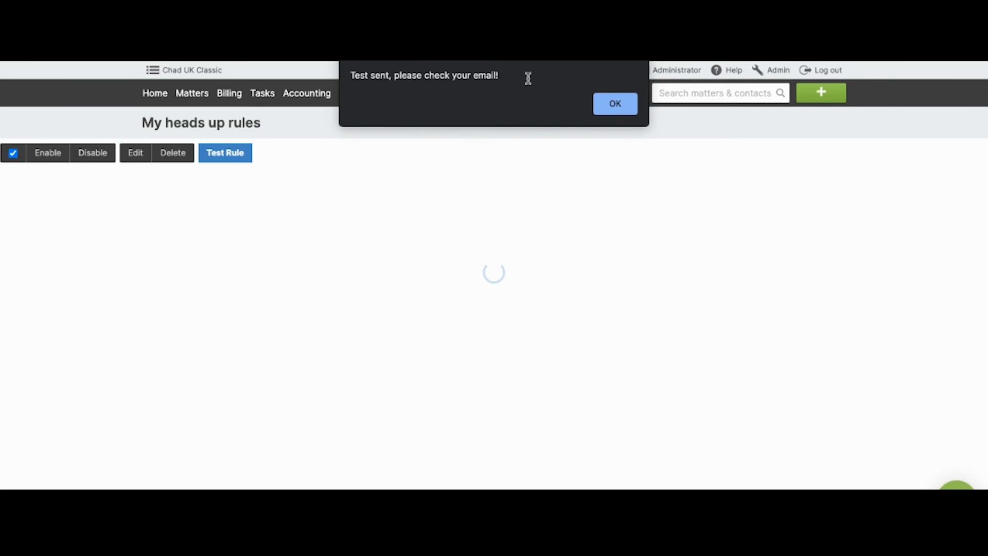
pyautogui.click(602, 108)
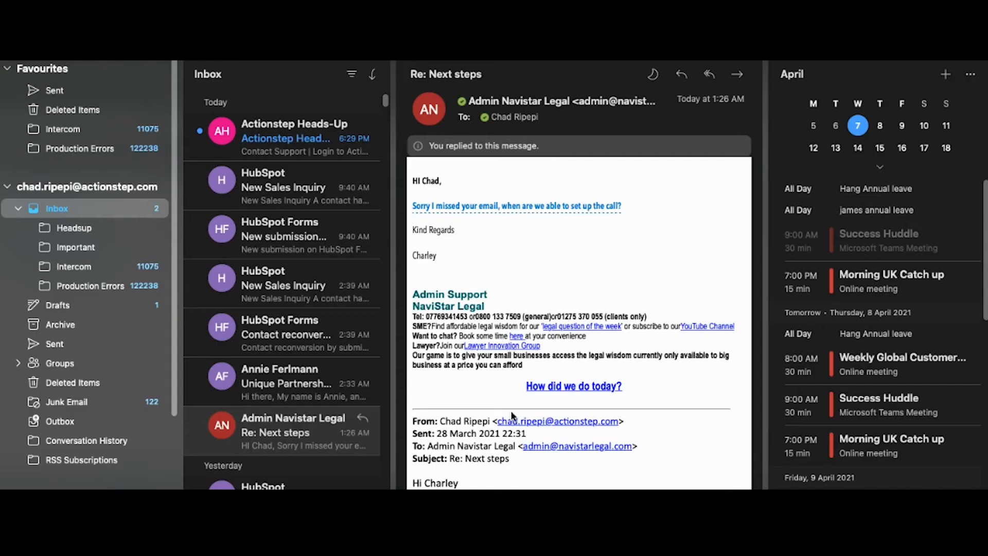
# In the Outlook inbox, open the Actionstep Heads-Up test email at full reading width and examine its list title and matter table.
pyautogui.click(309, 150)
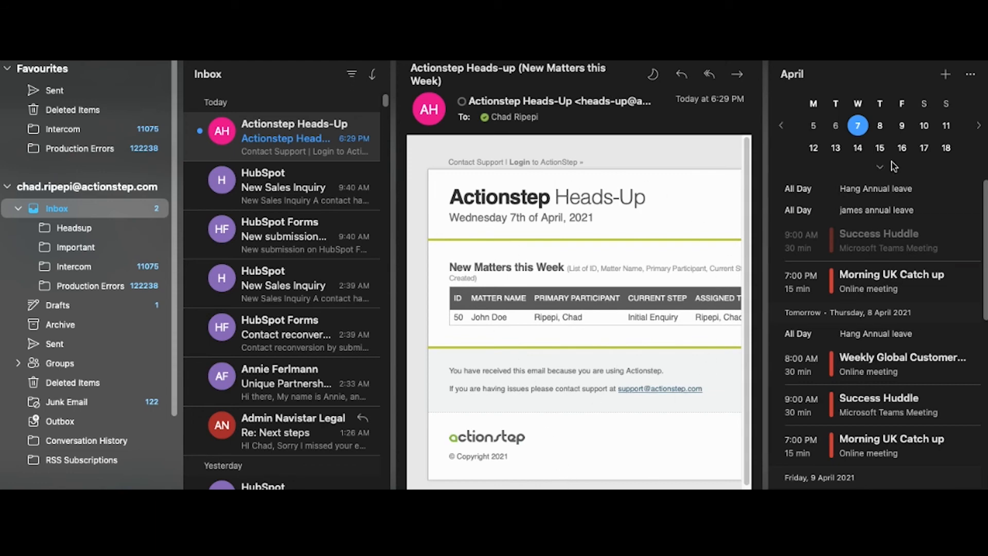
pyautogui.click(955, 45)
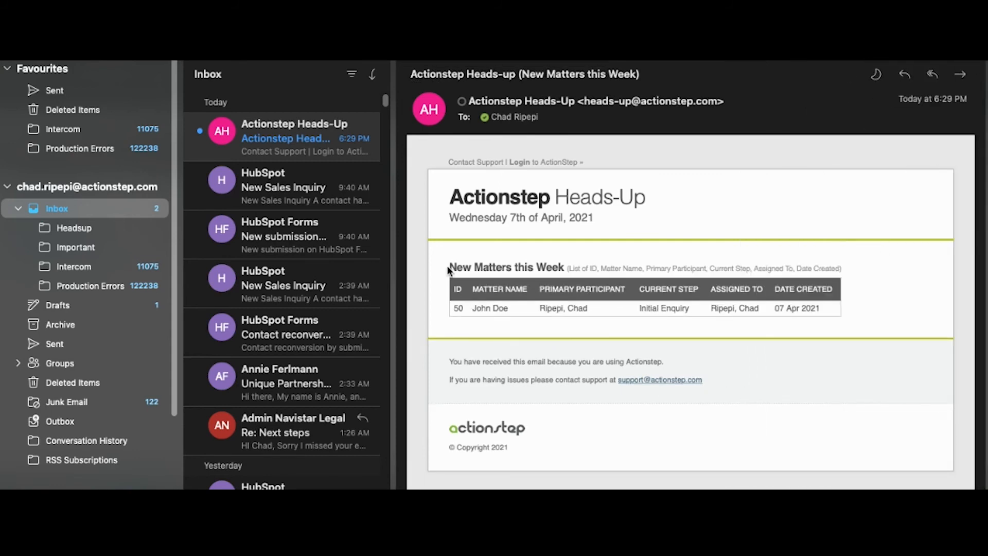
pyautogui.moveTo(449, 267); pyautogui.dragTo(564, 266)
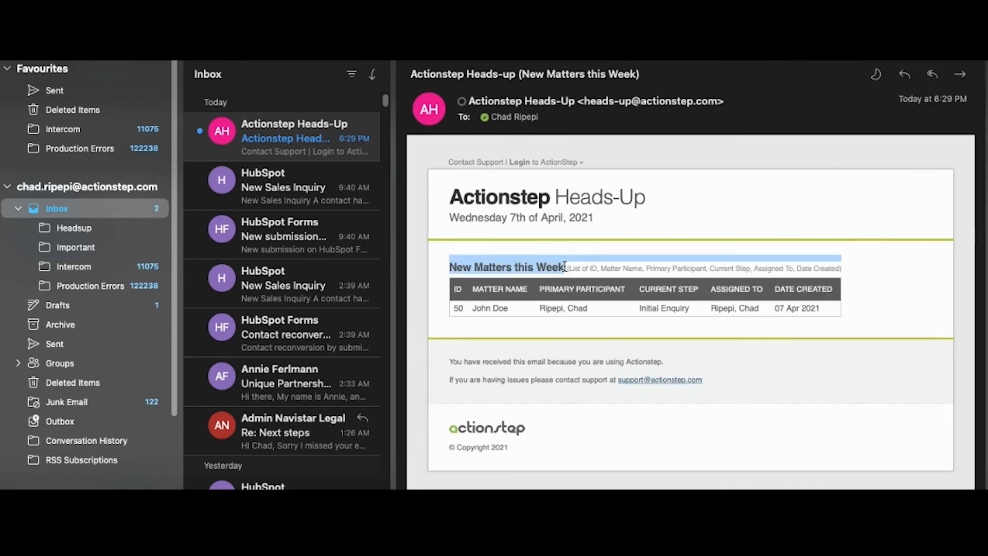
pyautogui.click(786, 228)
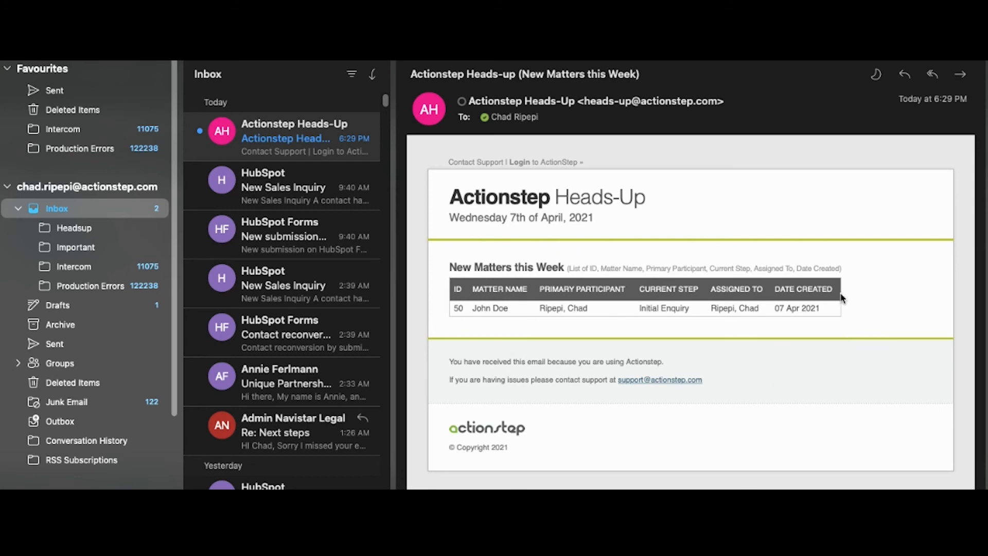
pyautogui.moveTo(453, 312); pyautogui.dragTo(851, 300)
pyautogui.click(863, 308)
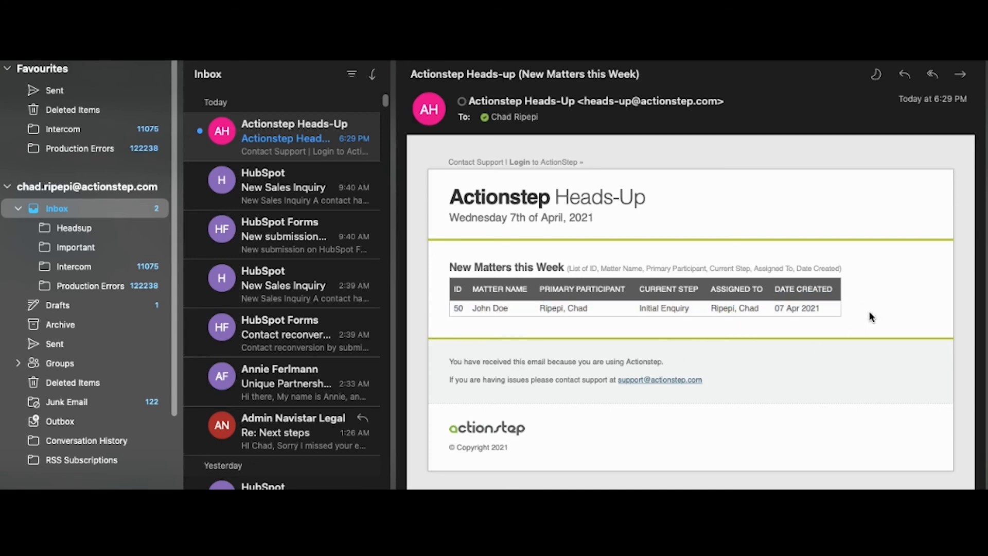